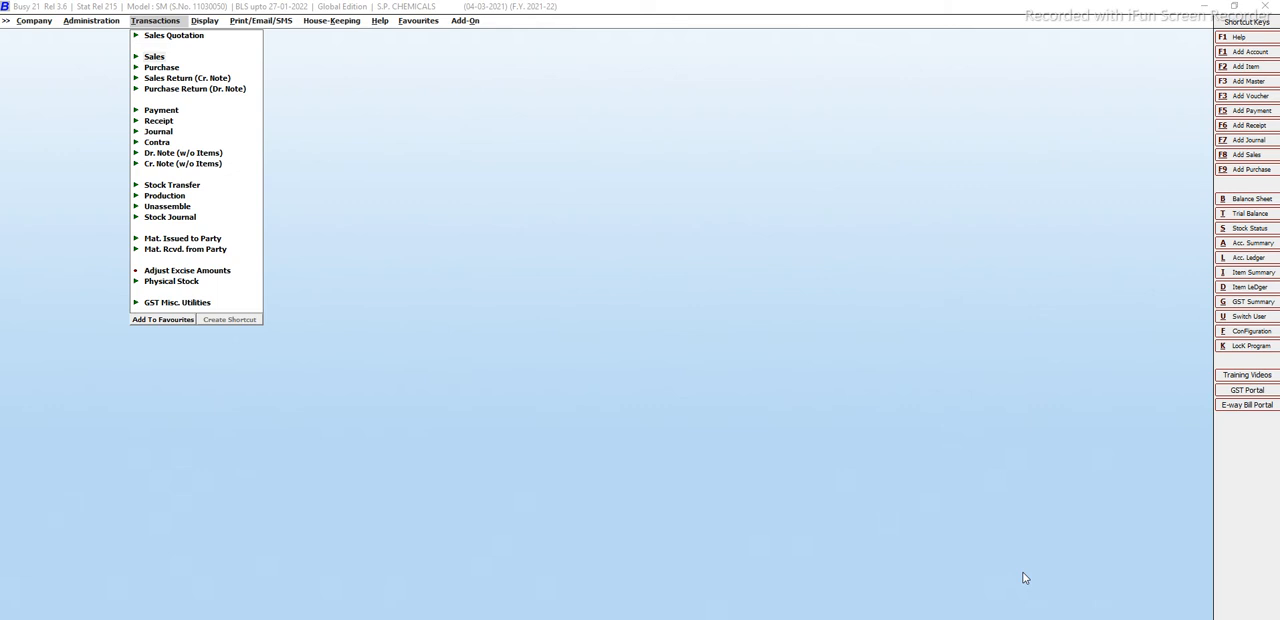
Expand the Sales Analysis group among the display reports.
{"action": "left_click", "coordinate": [80, 22]}
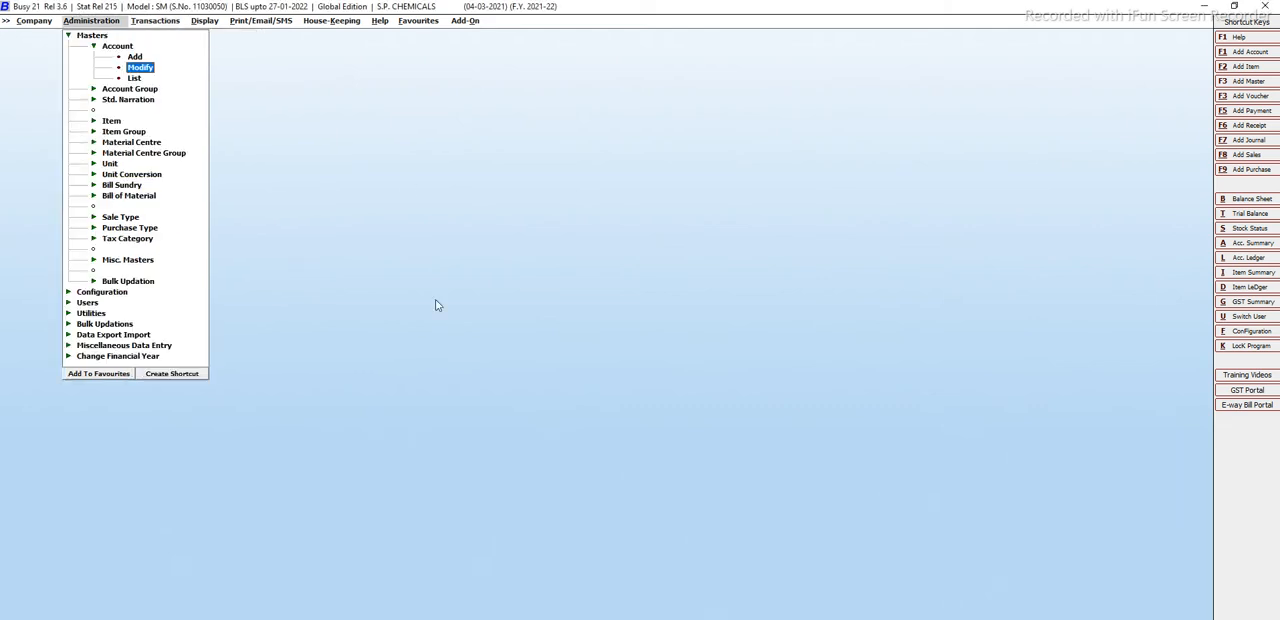
{"action": "key", "text": "Right"}
{"action": "key", "text": "Right"}
{"action": "key", "text": "Up"}
{"action": "key", "text": "Up"}
{"action": "key", "text": "Up"}
{"action": "key", "text": "Up"}
{"action": "key", "text": "Up"}
{"action": "key", "text": "Up"}
{"action": "key", "text": "Up"}
{"action": "key", "text": "Up"}
{"action": "key", "text": "Up"}
{"action": "key", "text": "Up"}
{"action": "key", "text": "Up"}
{"action": "key", "text": "Up"}
{"action": "key", "text": "Up"}
{"action": "key", "text": "Up"}
{"action": "key", "text": "Up"}
{"action": "key", "text": "Up"}
{"action": "key", "text": "Up"}
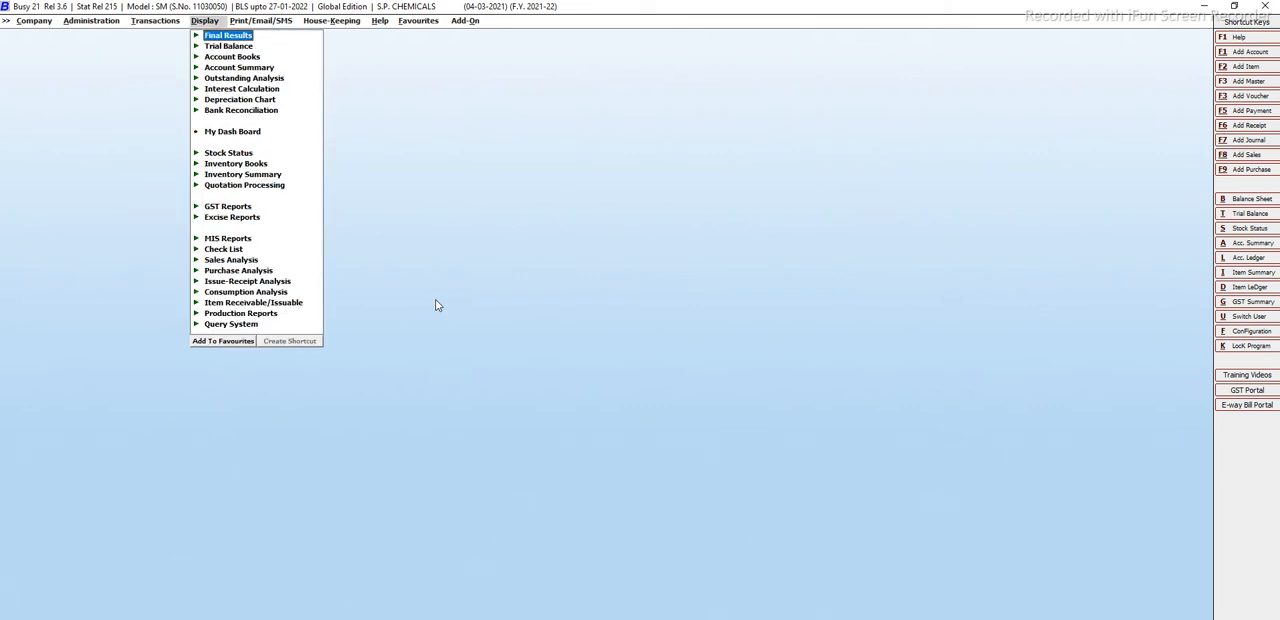
{"action": "key", "text": "Down"}
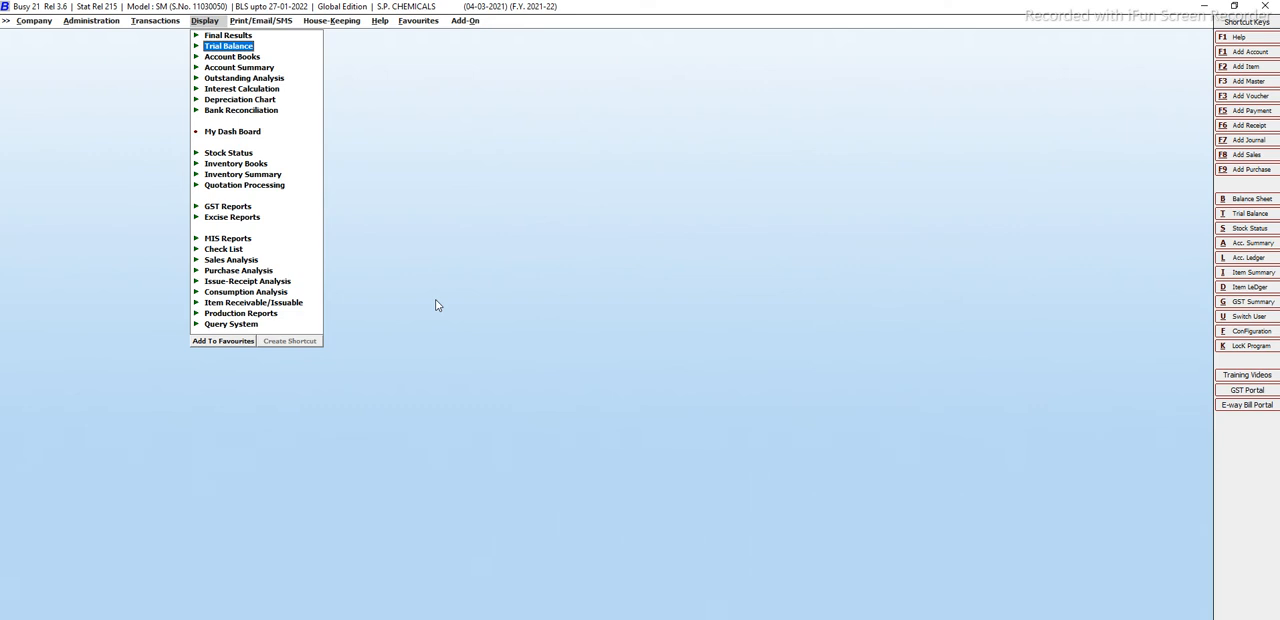
{"action": "key", "text": "Down"}
{"action": "key", "text": "Down"}
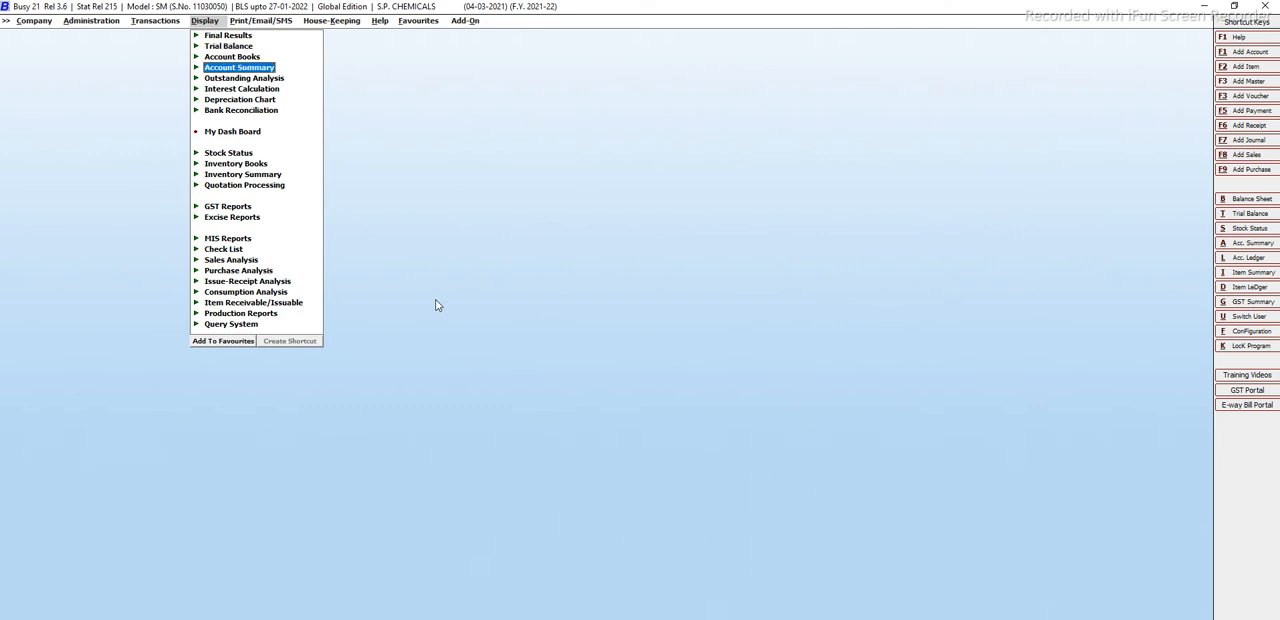
{"action": "key", "text": "Down"}
{"action": "key", "text": "Down"}
{"action": "key", "text": "Down"}
{"action": "key", "text": "Down"}
{"action": "key", "text": "Down"}
{"action": "key", "text": "Down"}
{"action": "key", "text": "Down"}
{"action": "key", "text": "Down"}
{"action": "key", "text": "Down"}
{"action": "key", "text": "Down"}
{"action": "key", "text": "Down"}
{"action": "key", "text": "Down"}
{"action": "key", "text": "Down"}
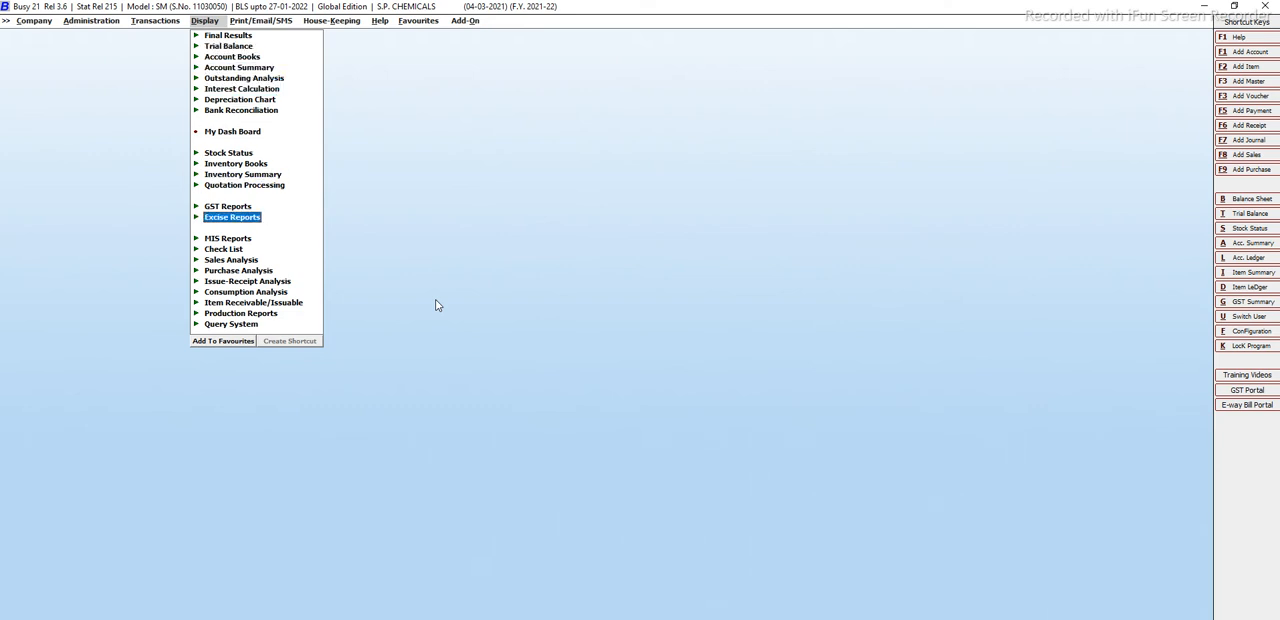
{"action": "key", "text": "Down"}
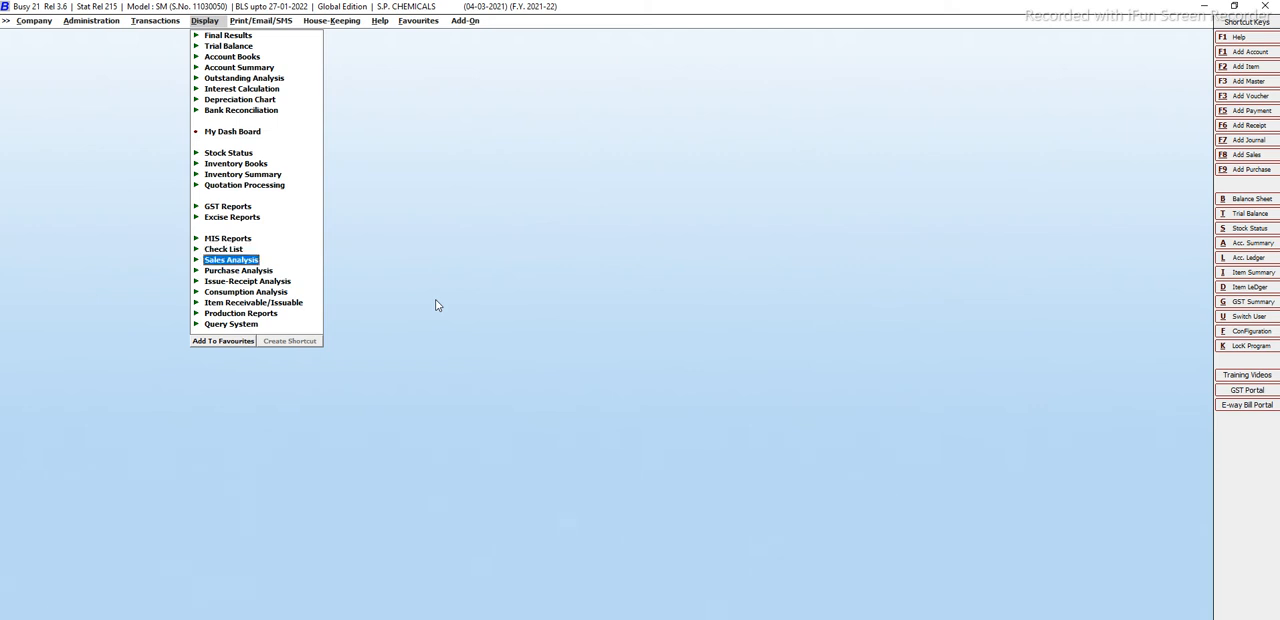
{"action": "key", "text": "Return"}
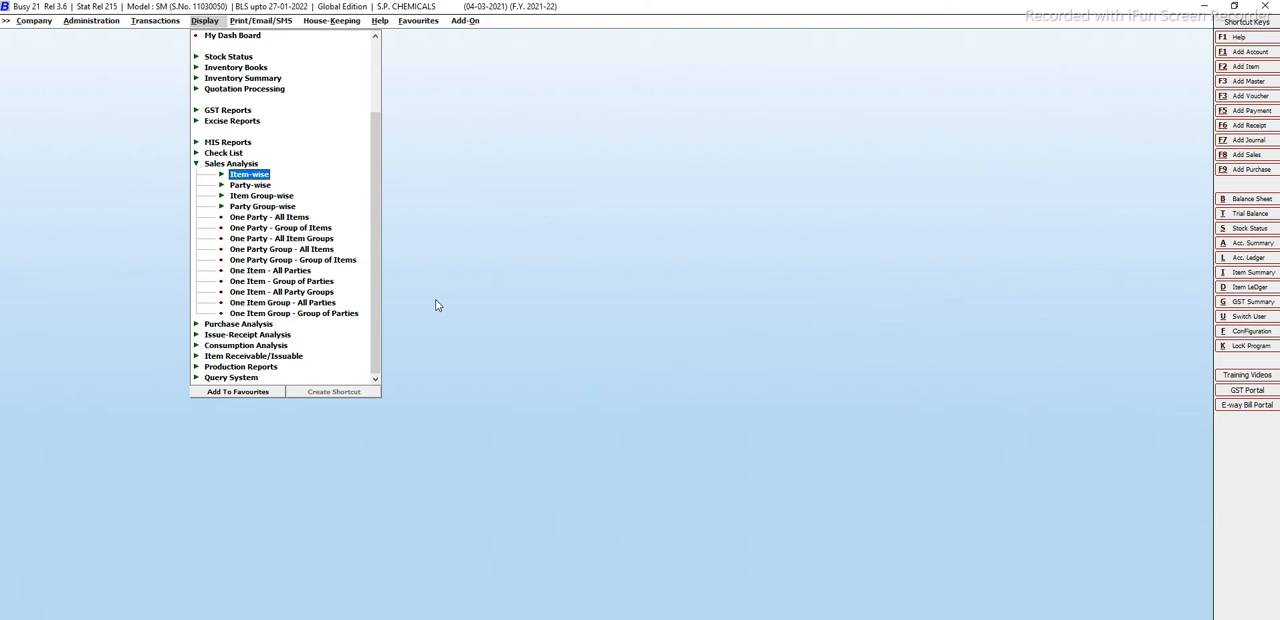
Open the One Party - All Items report of the Sales Analysis group.
{"action": "key", "text": "Down"}
{"action": "key", "text": "Up"}
{"action": "key", "text": "Down"}
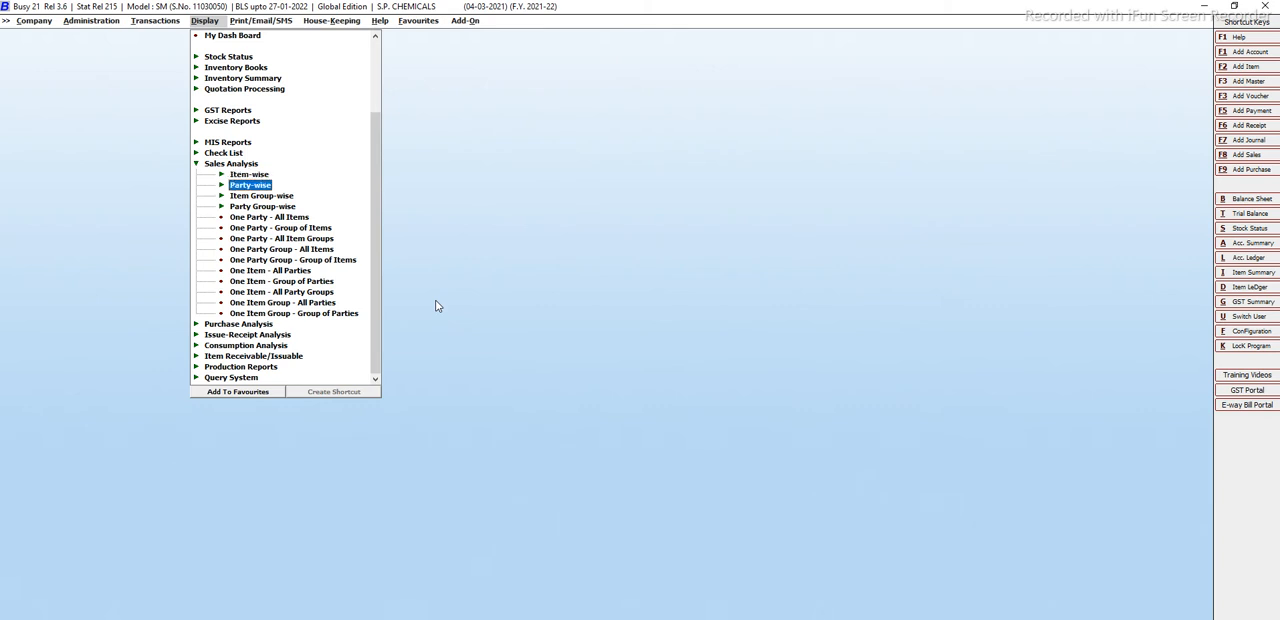
{"action": "key", "text": "Down"}
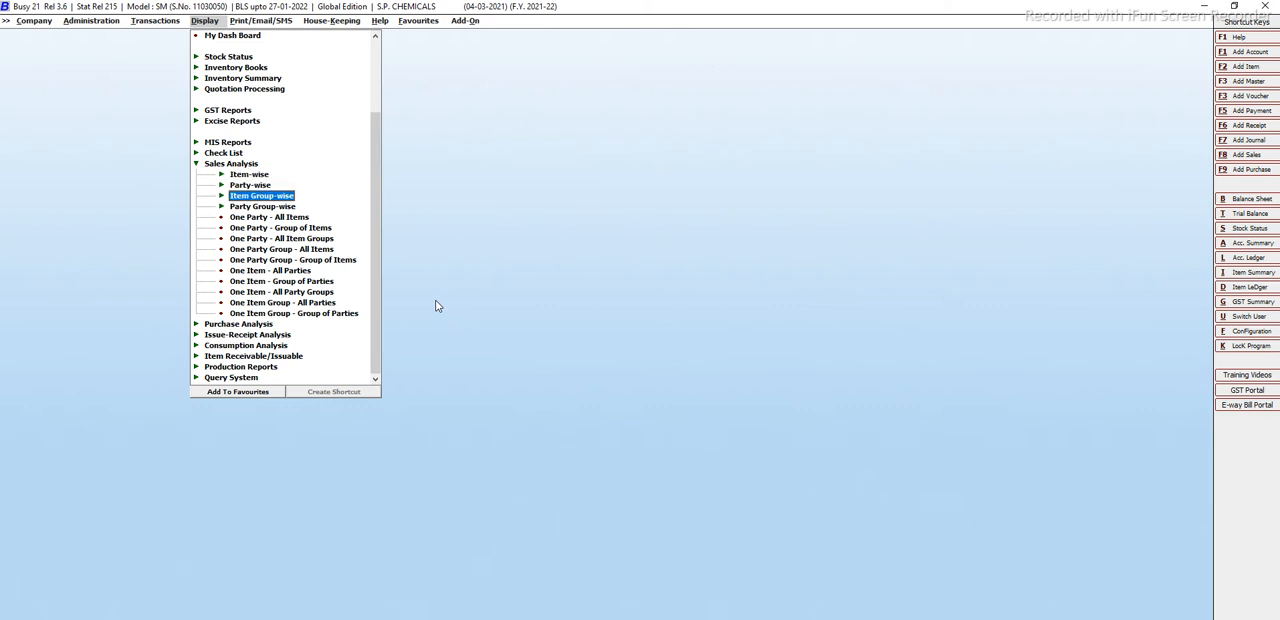
{"action": "key", "text": "Down"}
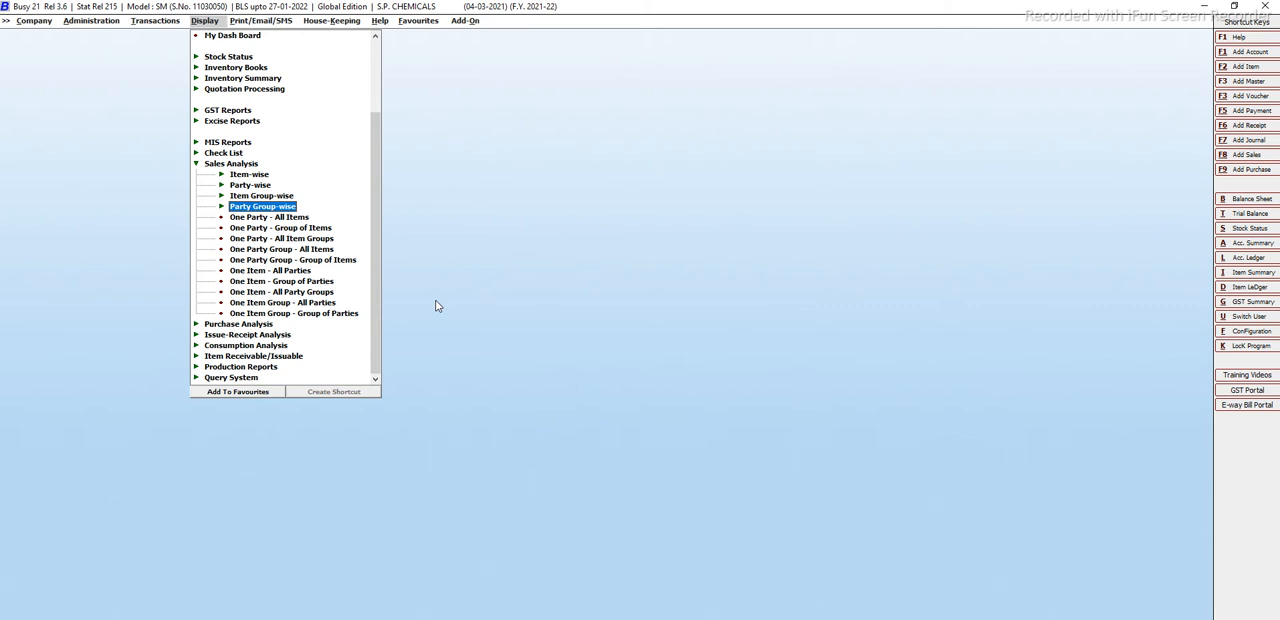
{"action": "key", "text": "Down"}
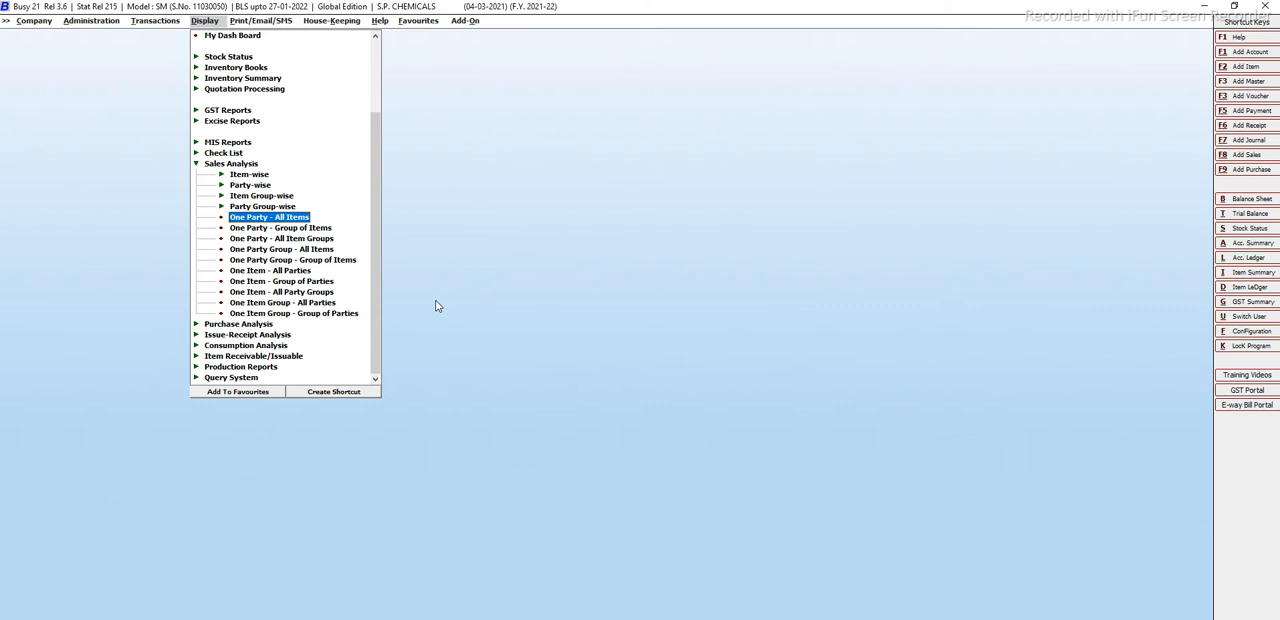
{"action": "key", "text": "Return"}
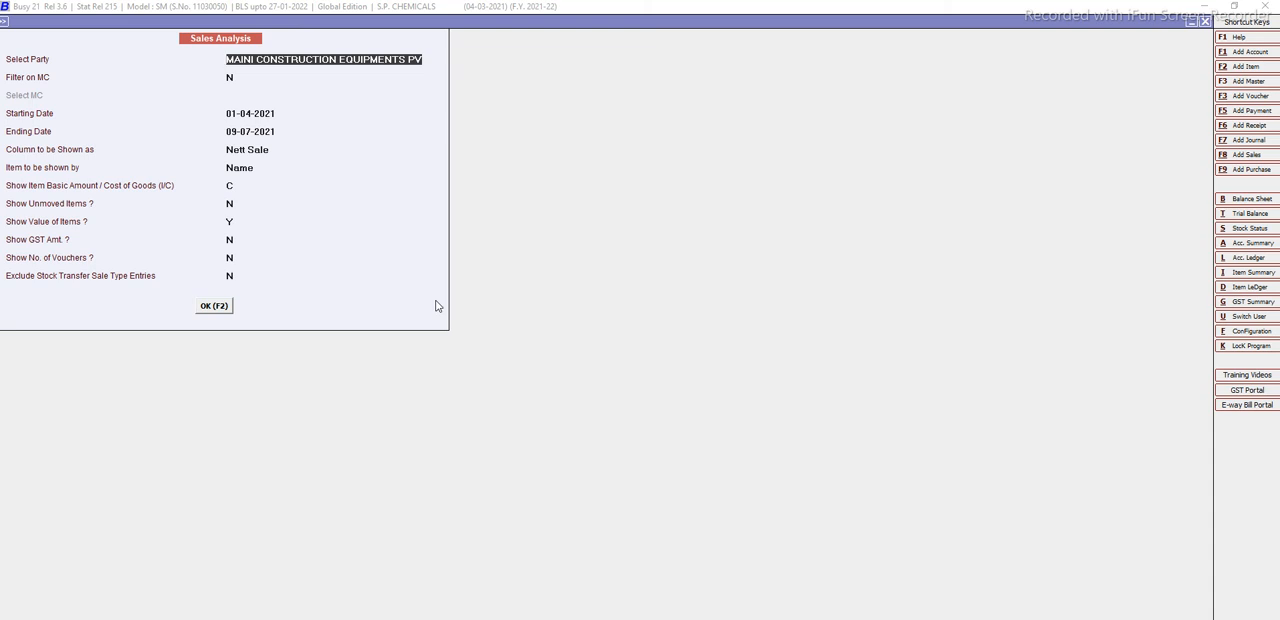
Select EEVEE ENGINEERING PVT LTD as the party for the sales analysis.
{"action": "type", "text": "VE"}
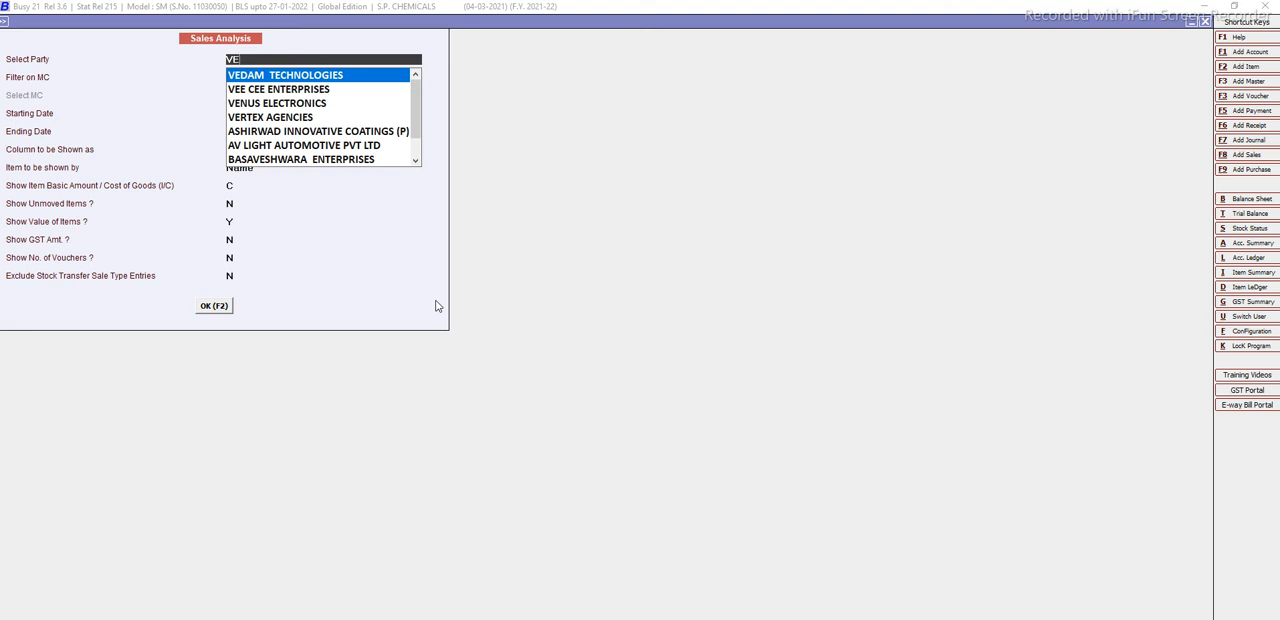
{"action": "key", "text": "Down"}
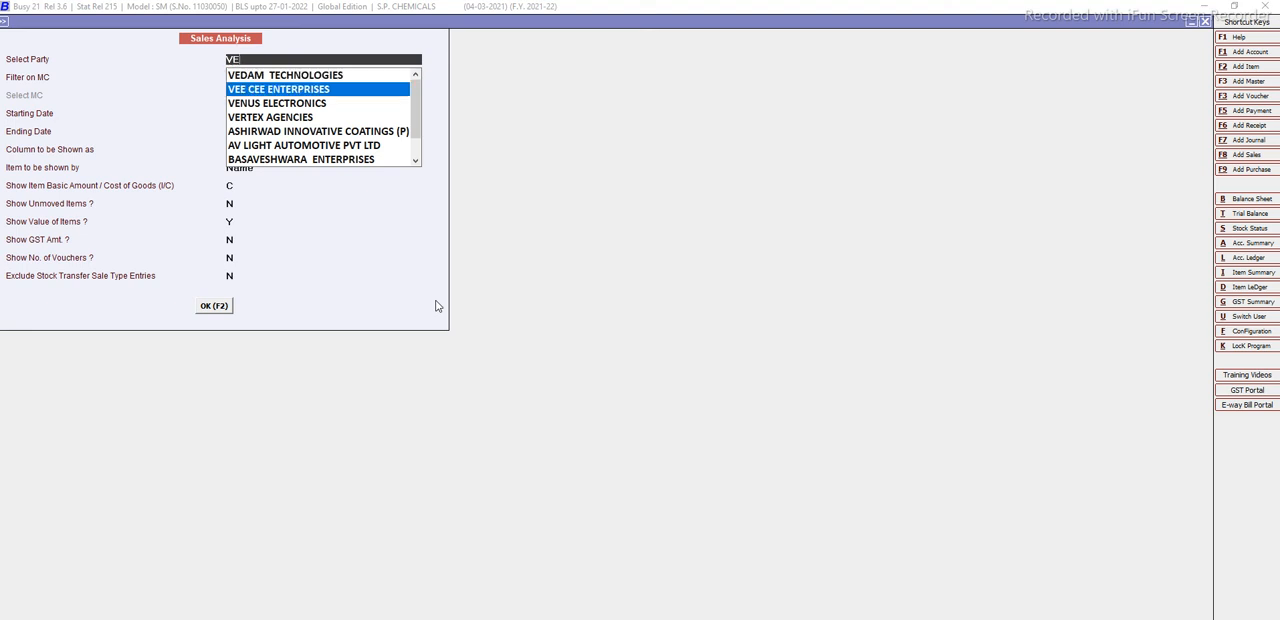
{"action": "key", "text": "Down"}
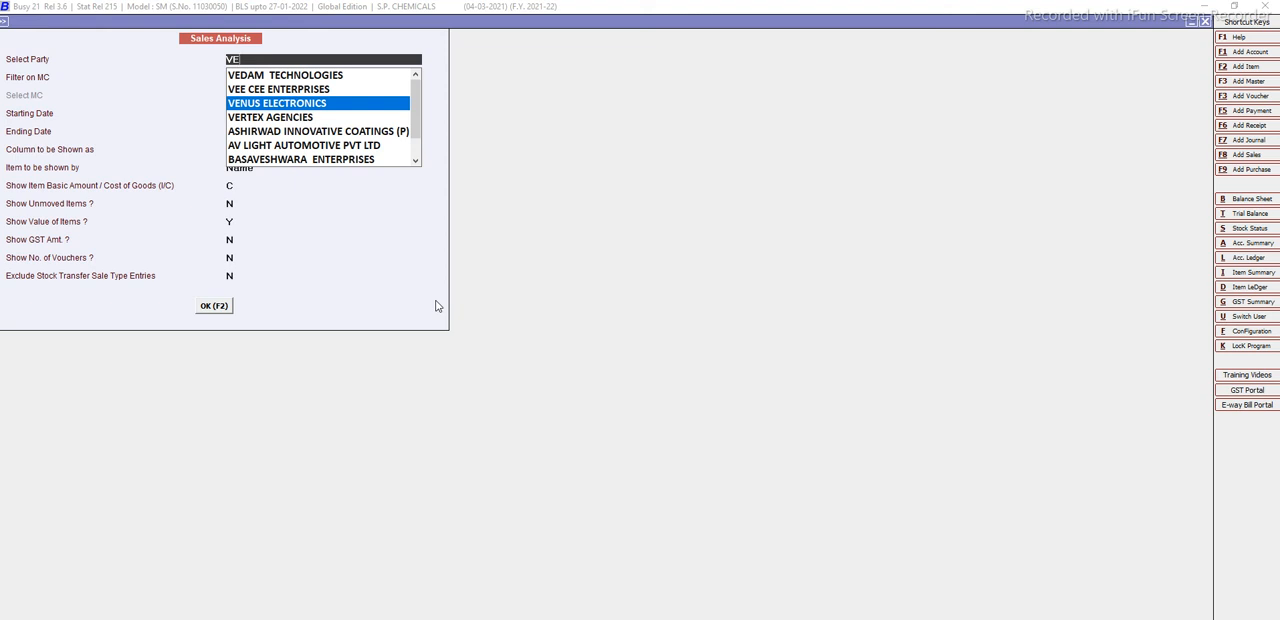
{"action": "key", "text": "Down"}
{"action": "key", "text": "Down"}
{"action": "key", "text": "Down"}
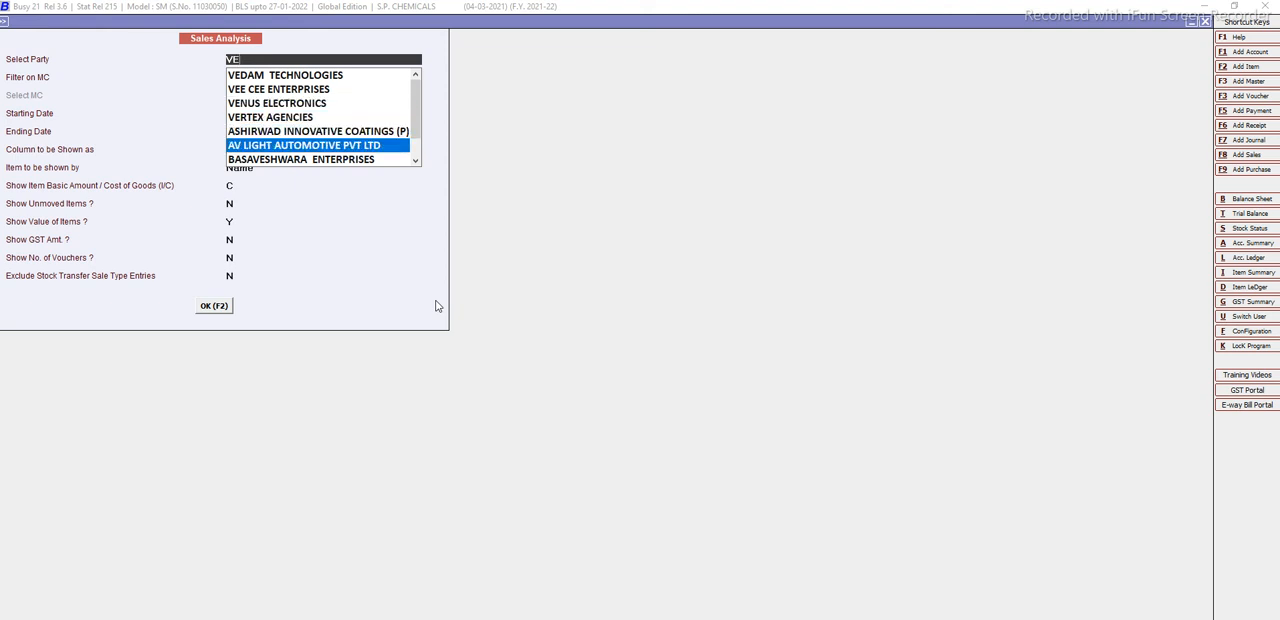
{"action": "key", "text": "Down"}
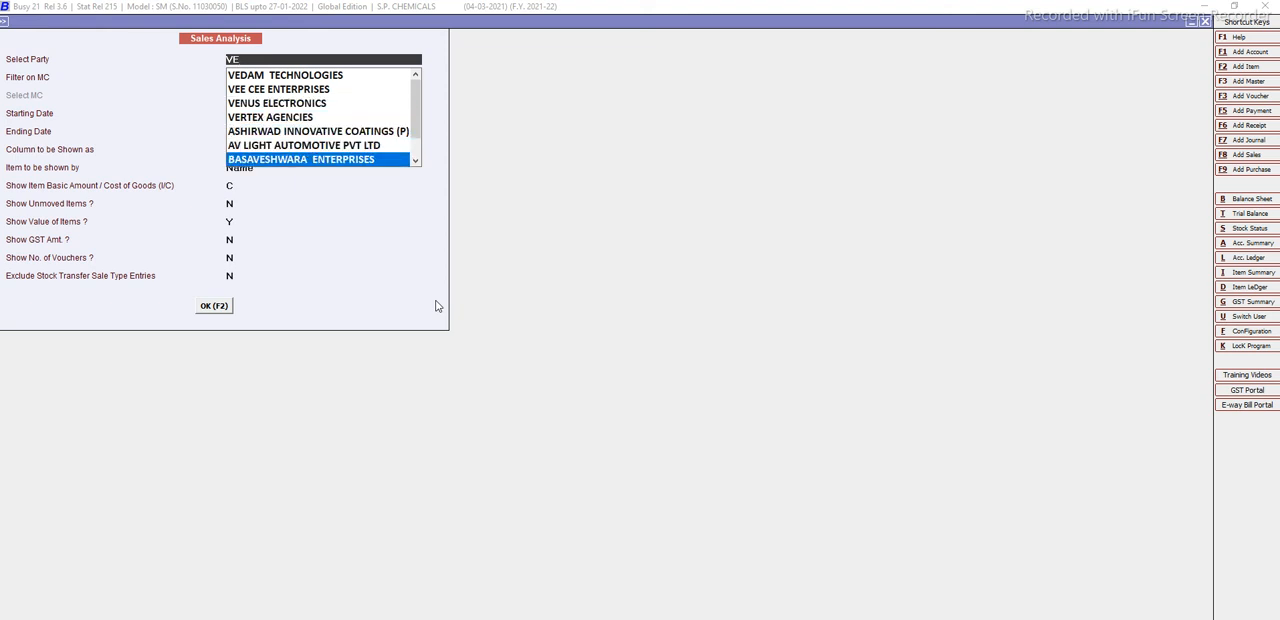
{"action": "key", "text": "Down"}
{"action": "key", "text": "Down"}
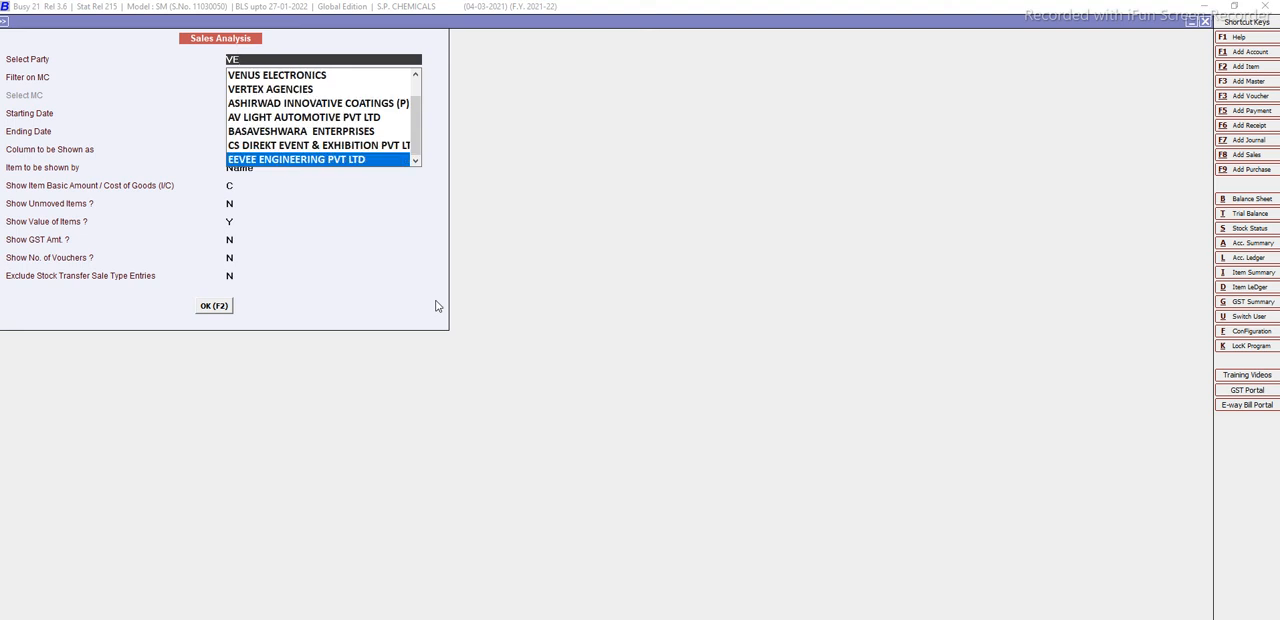
{"action": "key", "text": "Return"}
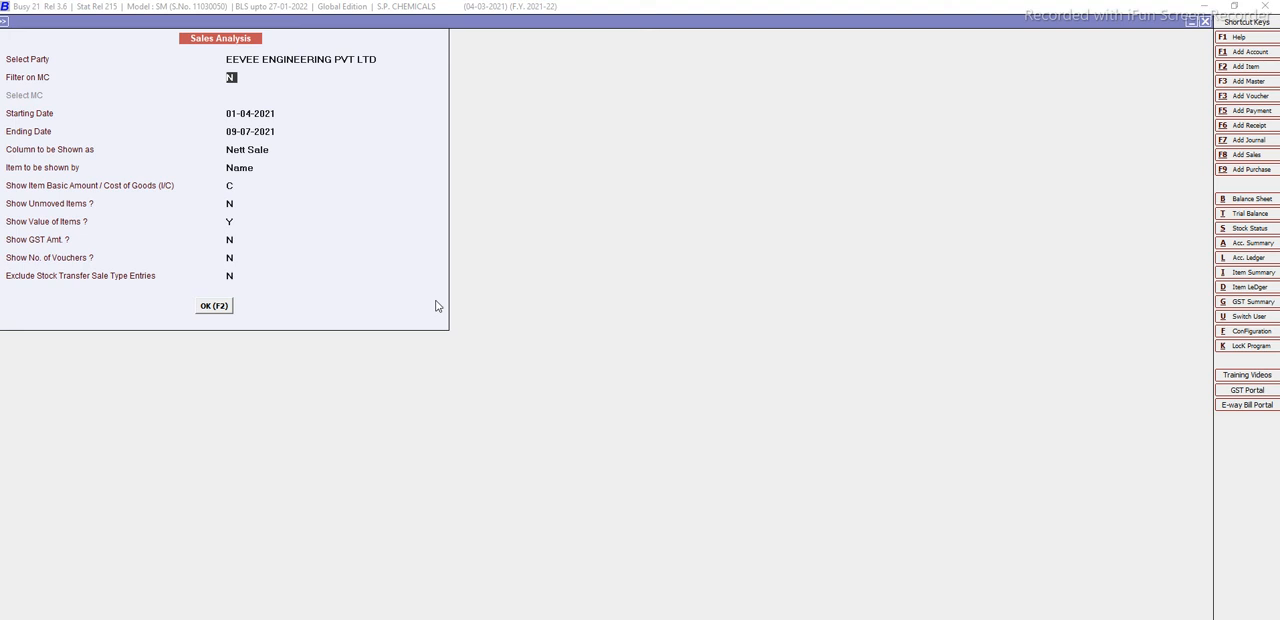
Generate the sales analysis for 01-04-2021 to 09-07-2021 with Nett Sale columns and no material centre filter.
{"action": "key", "text": "Return"}
{"action": "key", "text": "Return"}
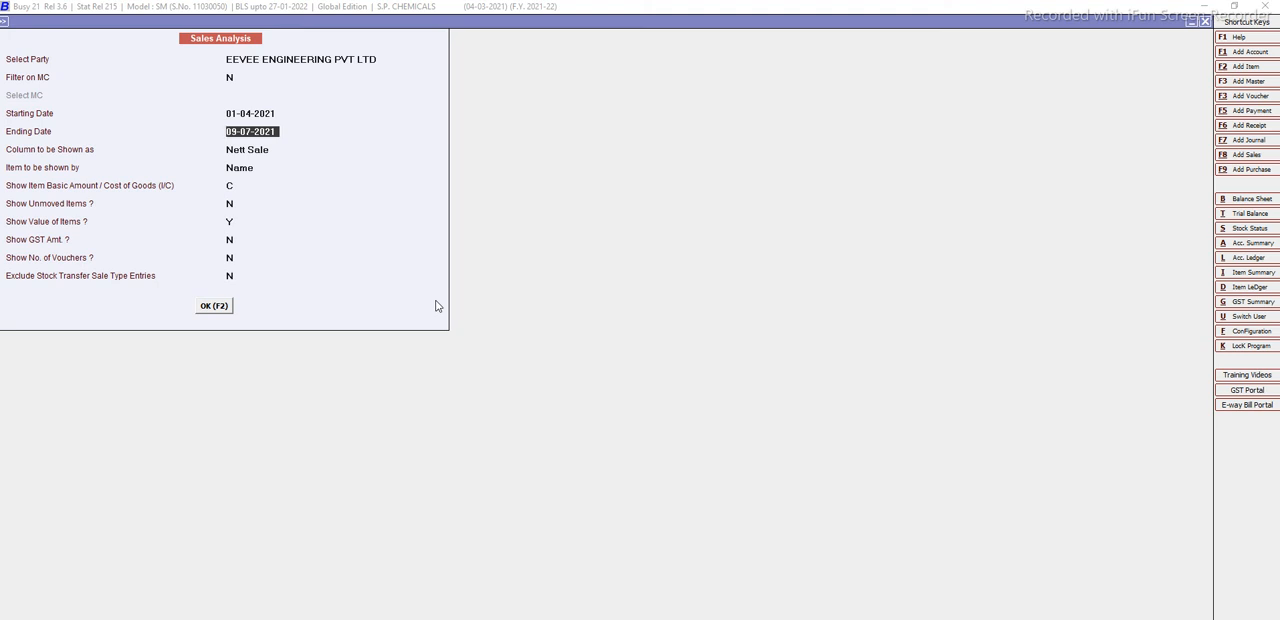
{"action": "key", "text": "Return"}
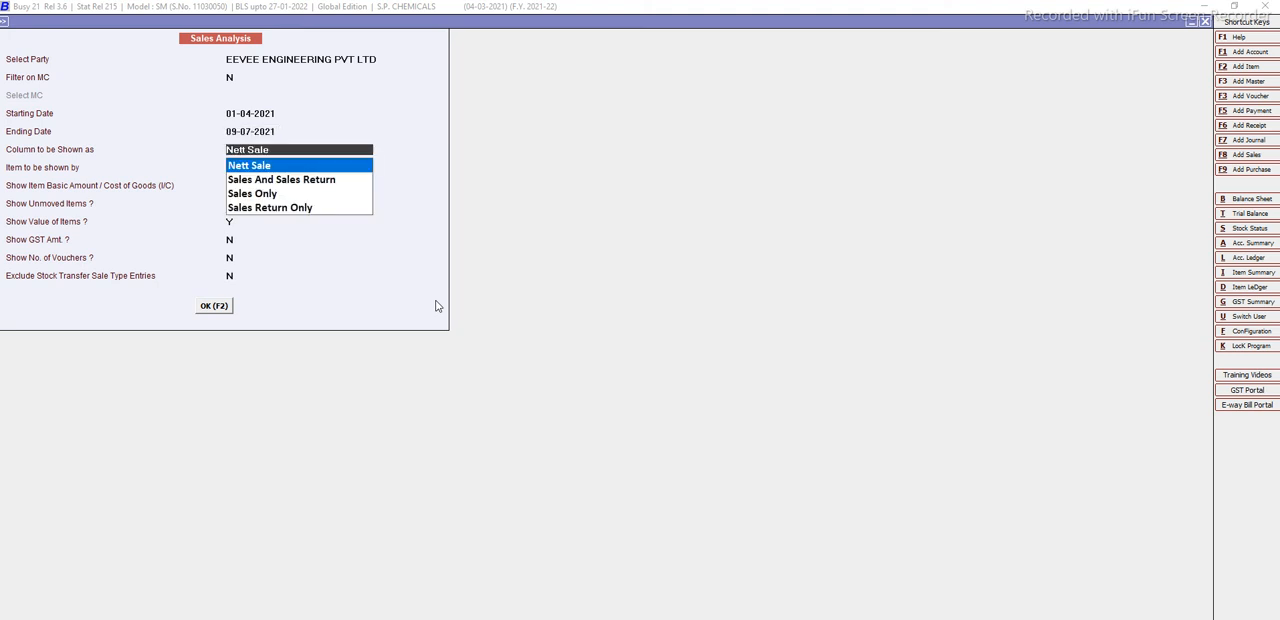
{"action": "key", "text": "Return"}
{"action": "key", "text": "Return"}
{"action": "key", "text": "Return"}
{"action": "key", "text": "Return"}
{"action": "key", "text": "Return"}
{"action": "key", "text": "Return"}
{"action": "key", "text": "Return"}
{"action": "key", "text": "Return"}
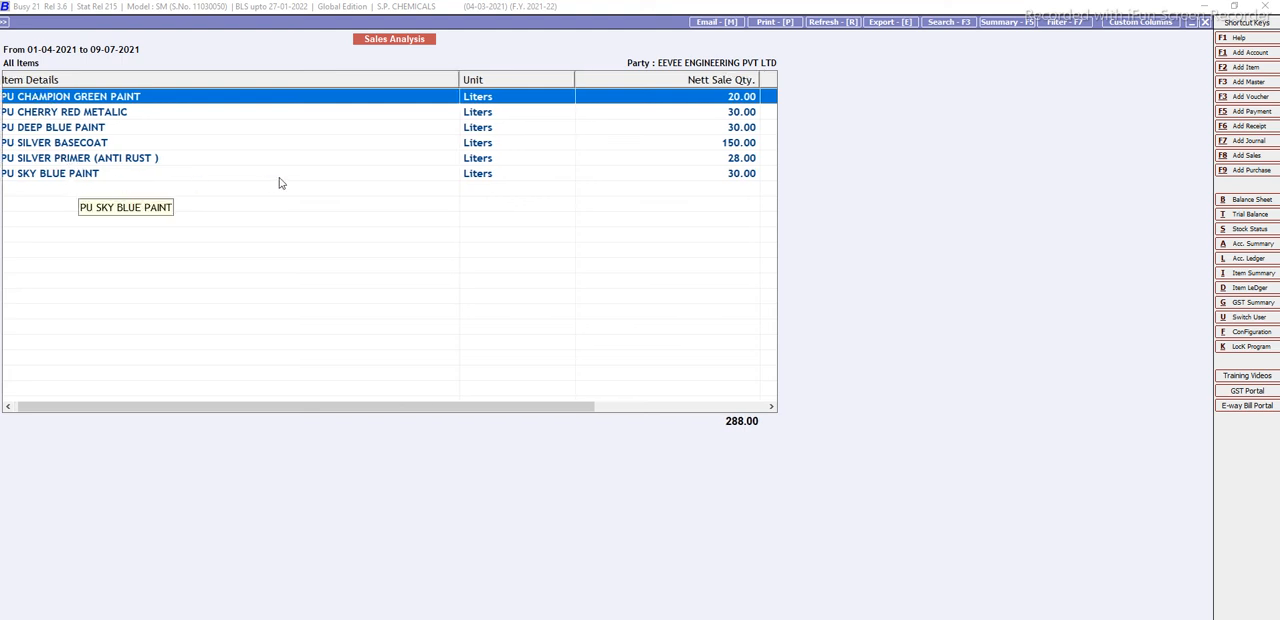
Examine the nett sale quantity, amount and average price of each item, and close the sales analysis report.
{"action": "scroll", "coordinate": [277, 183], "scroll_direction": "right", "scroll_amount": 3}
{"action": "left_click_drag", "start_coordinate": [380, 401], "coordinate": [503, 412]}
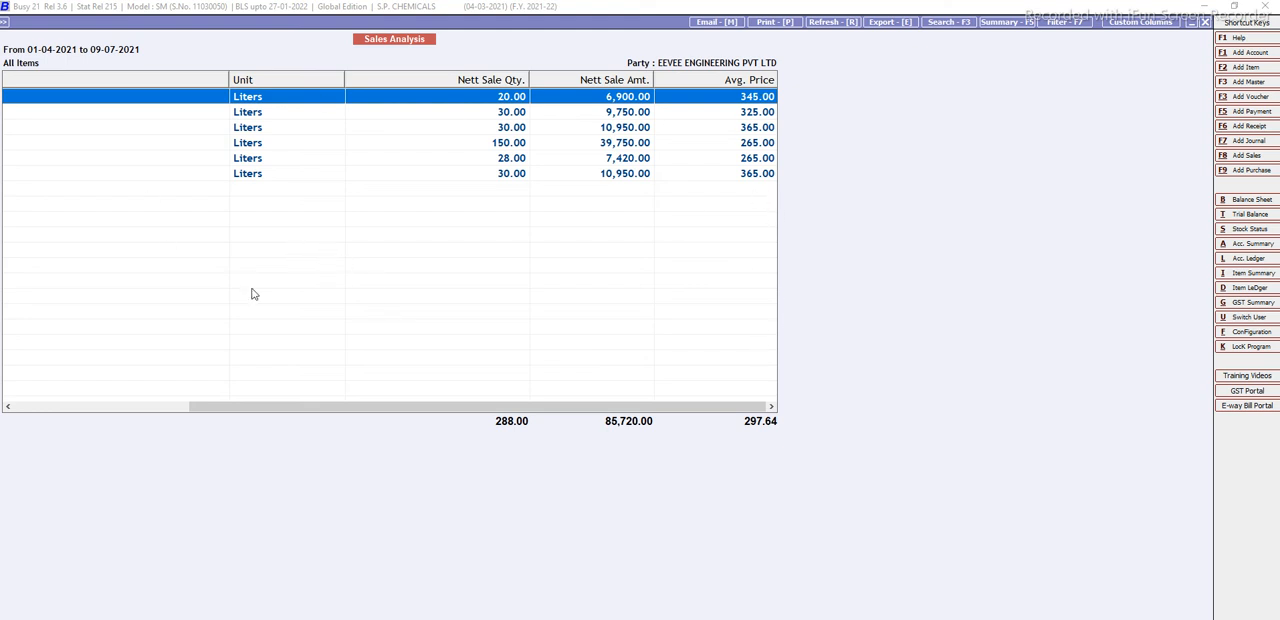
{"action": "left_click_drag", "start_coordinate": [428, 408], "coordinate": [214, 408]}
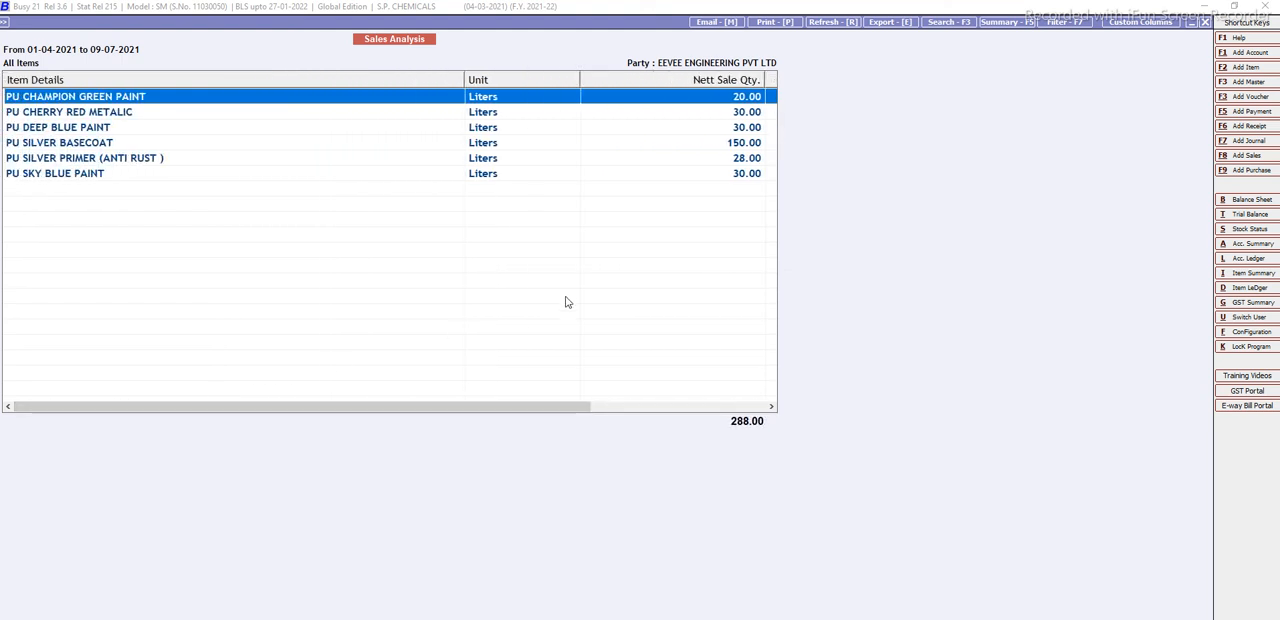
{"action": "key", "text": "Escape"}
{"action": "key", "text": "Escape"}
{"action": "key", "text": "Escape"}
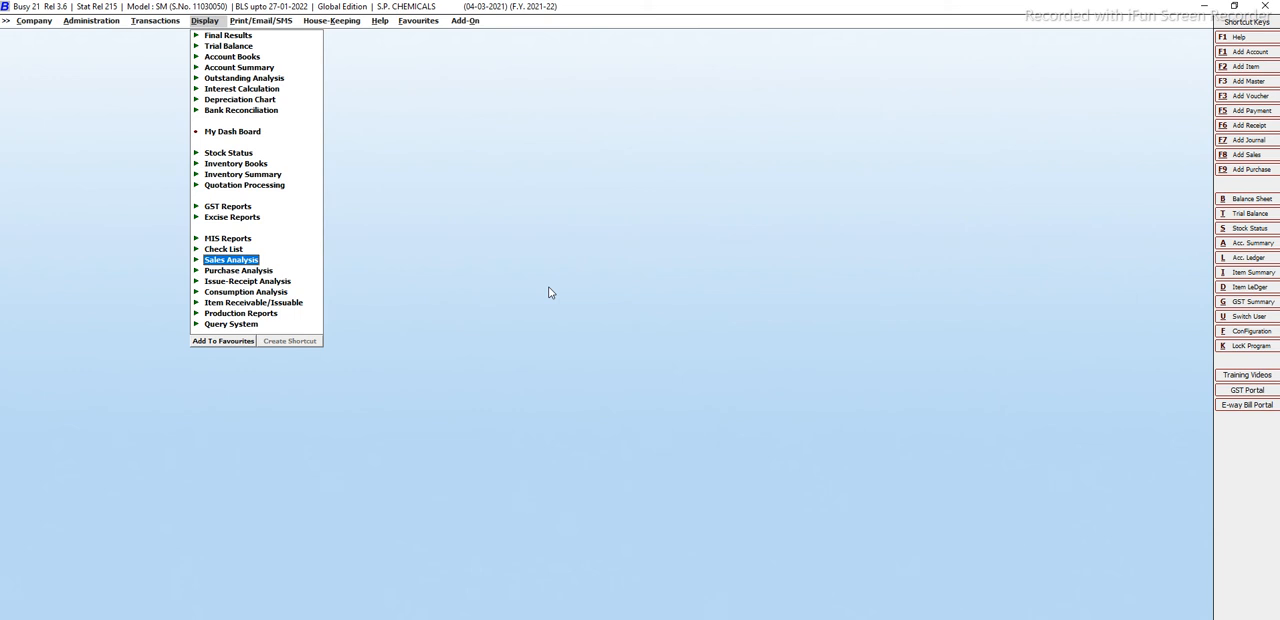
Open the One Party - All Items report of the Purchase Analysis group.
{"action": "key", "text": "Down"}
{"action": "key", "text": "Return"}
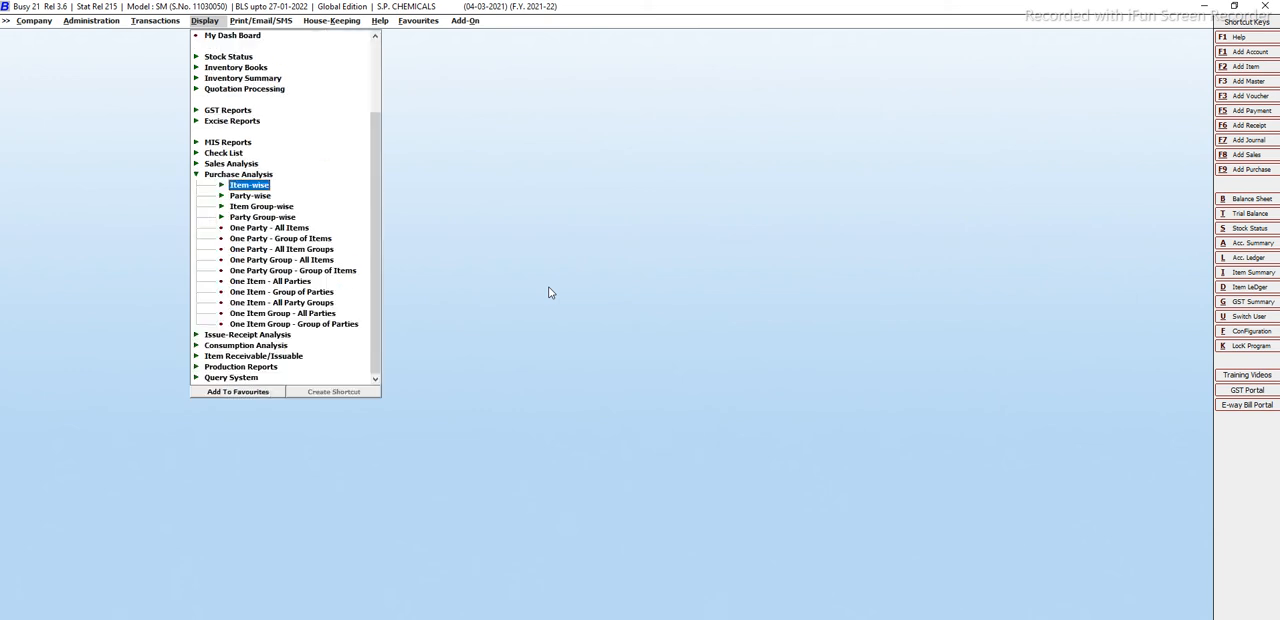
{"action": "key", "text": "Down"}
{"action": "key", "text": "Down"}
{"action": "key", "text": "Down"}
{"action": "key", "text": "Down"}
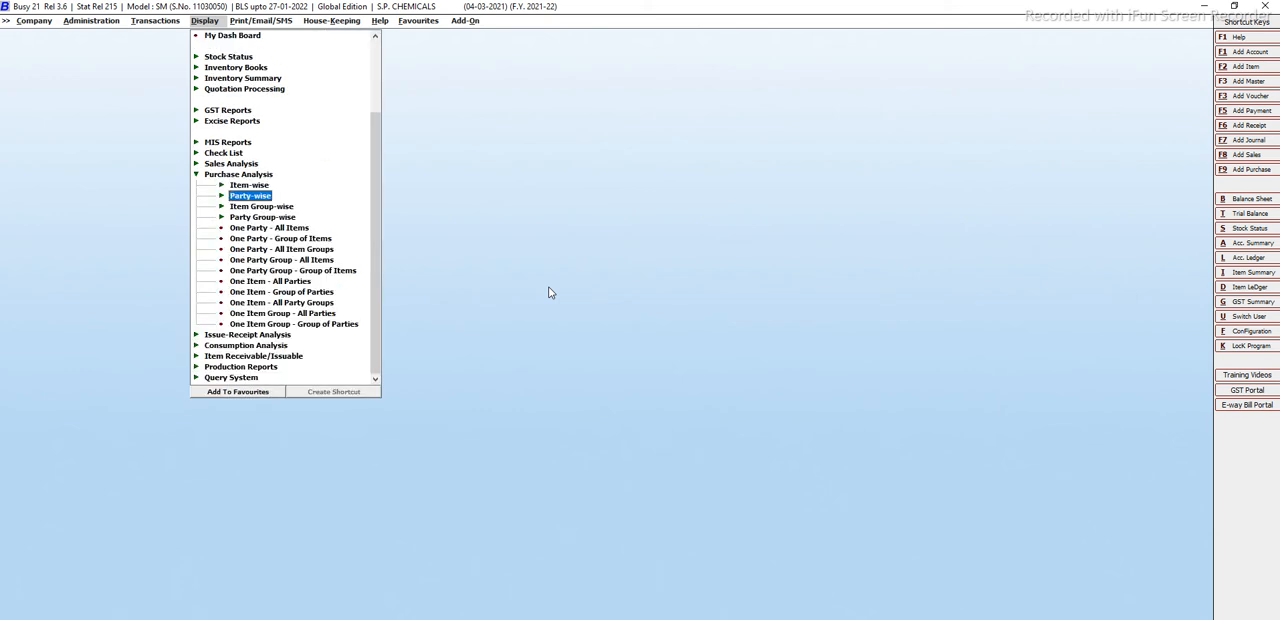
{"action": "key", "text": "Return"}
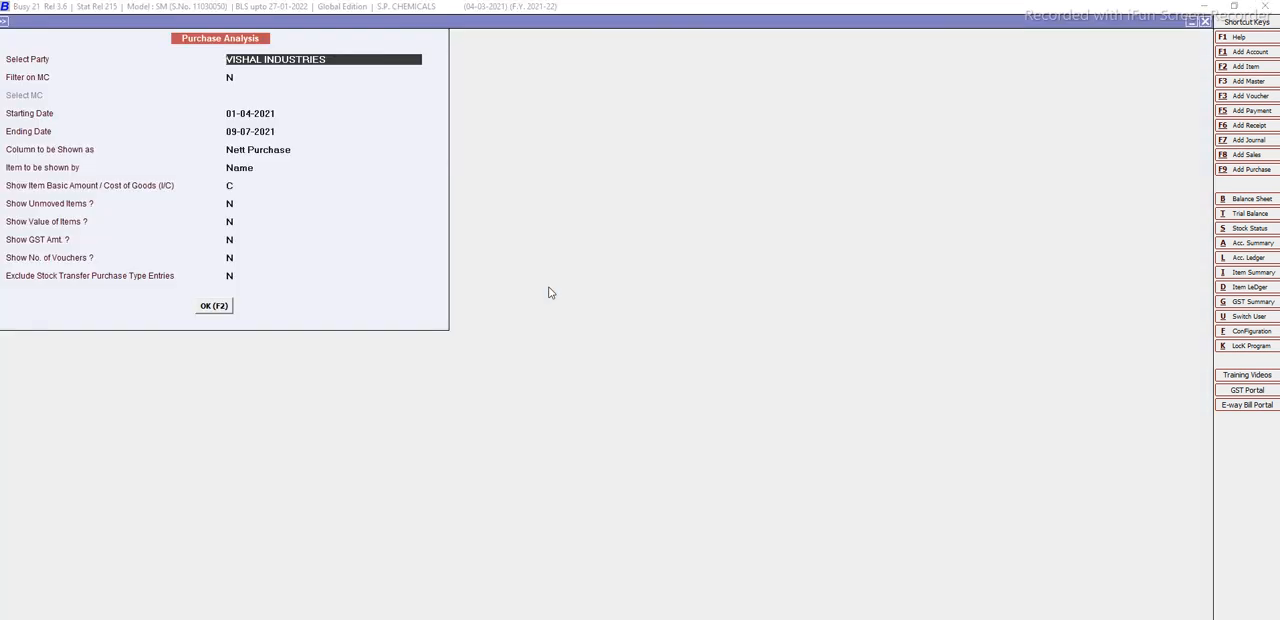
Generate the purchase analysis of VISHAL INDUSTRIES for 01-04-2021 to 09-07-2021 with Nett Purchase columns, and close it after viewing.
{"action": "key", "text": "Return"}
{"action": "key", "text": "Return"}
{"action": "key", "text": "Return"}
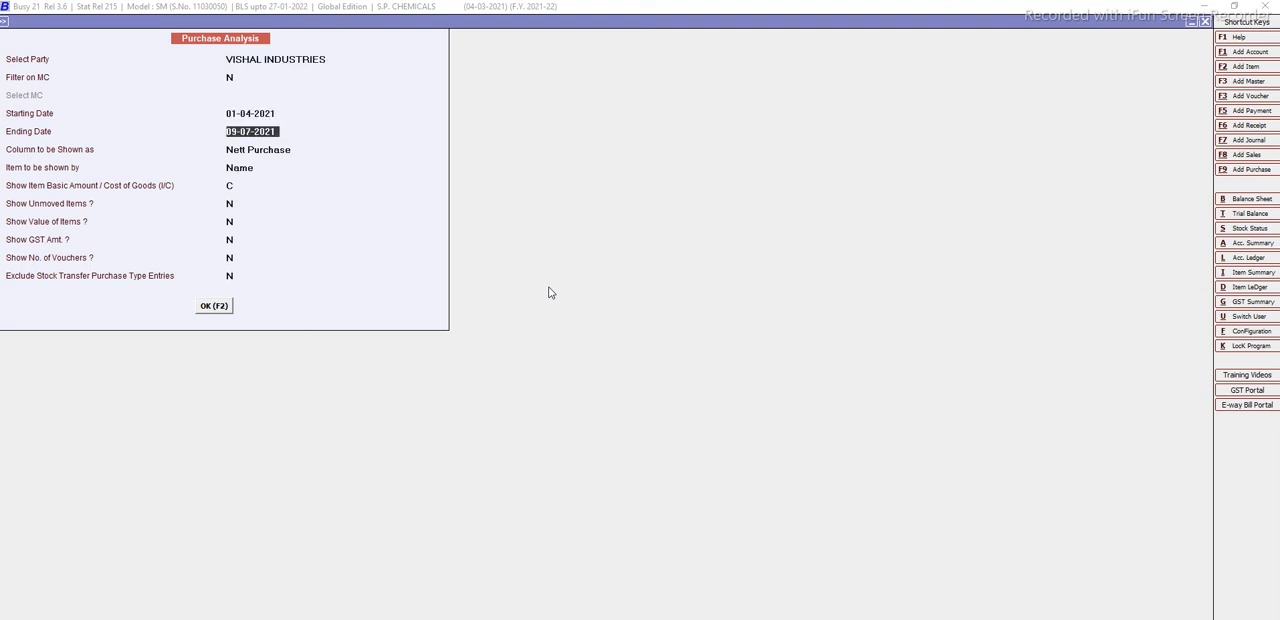
{"action": "key", "text": "Return"}
{"action": "key", "text": "F2"}
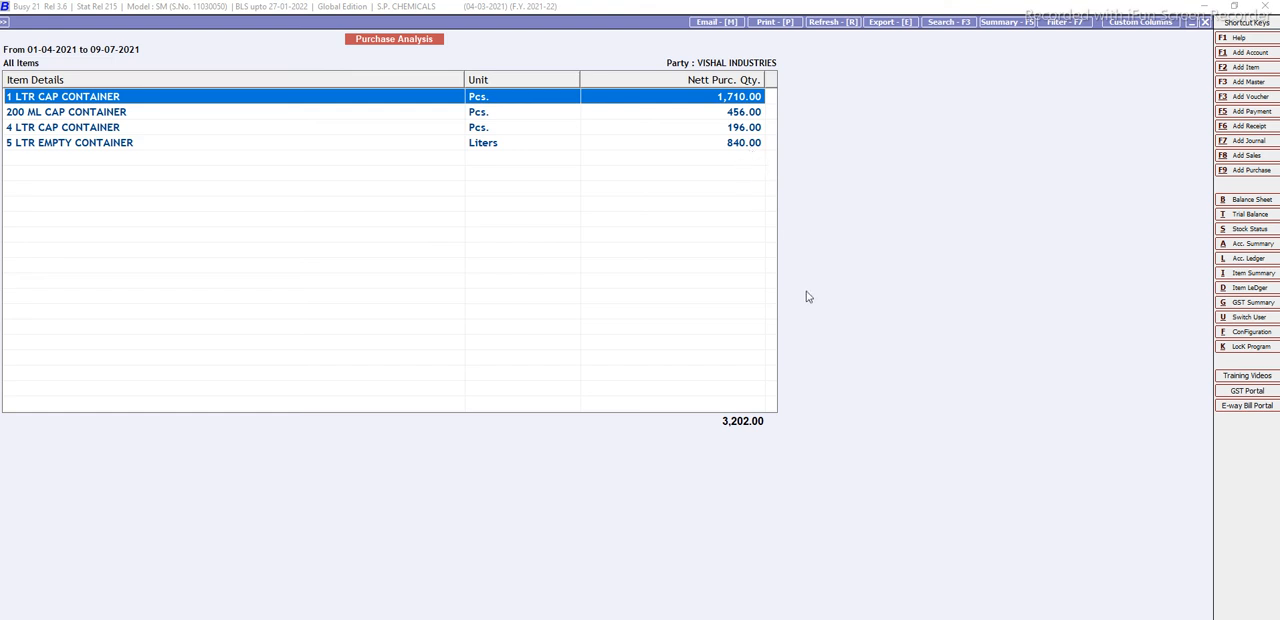
{"action": "key", "text": "Escape"}
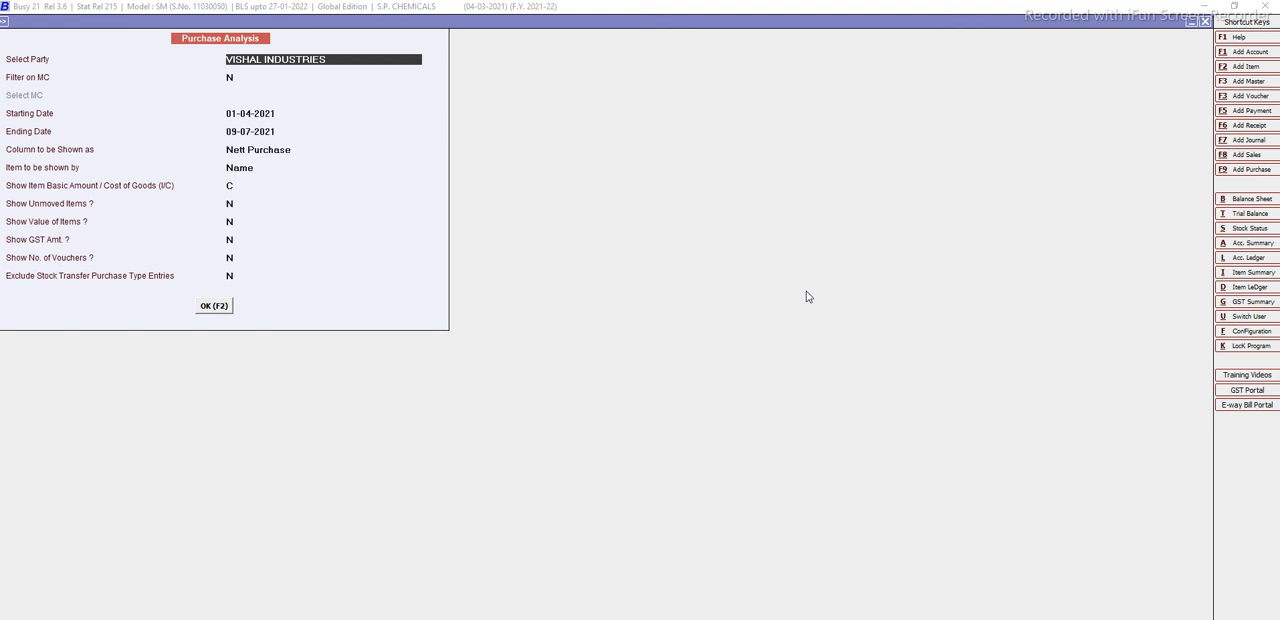
{"action": "key", "text": "Escape"}
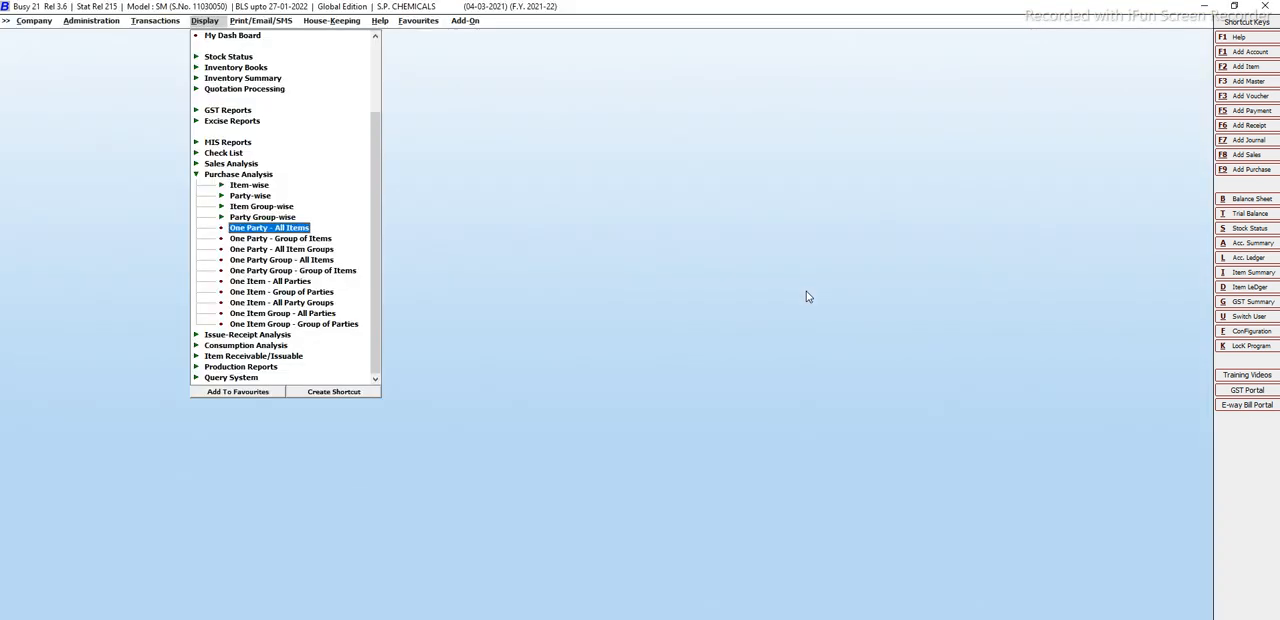
{"action": "key", "text": "Escape"}
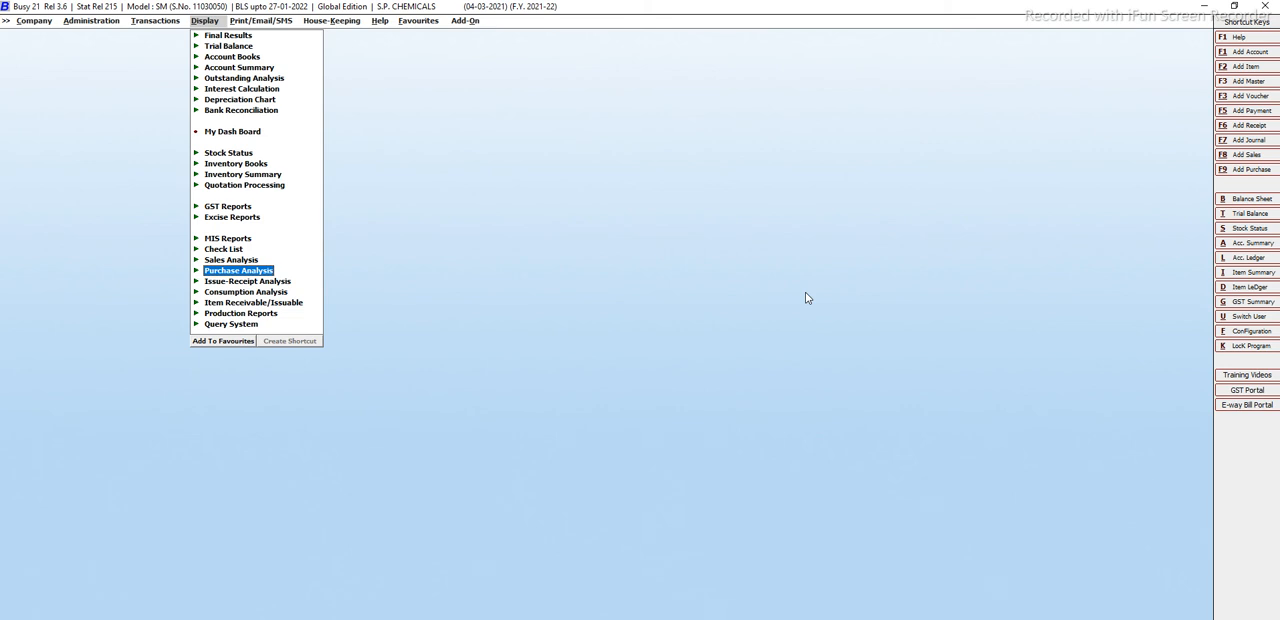
Display the account ledger of GASTEK ENGINEERING ( P ) LTD for 01-04-2021 to 09-07-2021, and close it after viewing.
{"action": "key", "text": "alt+l"}
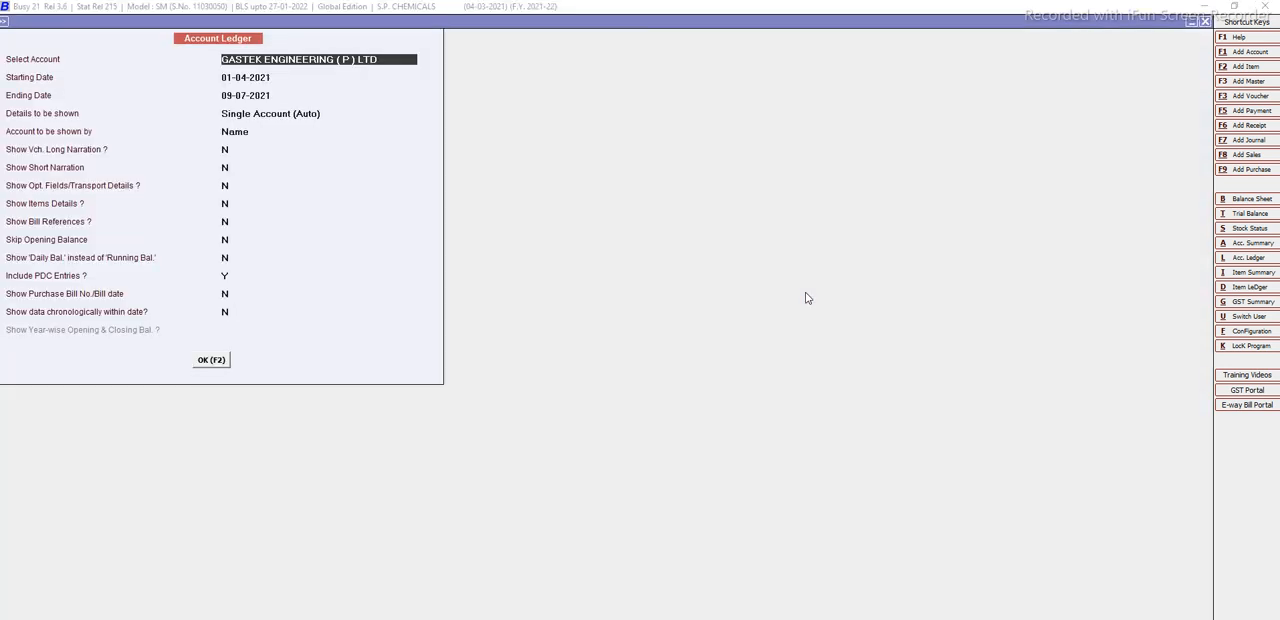
{"action": "key", "text": "Return"}
{"action": "key", "text": "Return"}
{"action": "key", "text": "Return"}
{"action": "key", "text": "Return"}
{"action": "key", "text": "Return"}
{"action": "key", "text": "Return"}
{"action": "key", "text": "Return"}
{"action": "key", "text": "Return"}
{"action": "key", "text": "Return"}
{"action": "key", "text": "Return"}
{"action": "key", "text": "Return"}
{"action": "key", "text": "Return"}
{"action": "key", "text": "Return"}
{"action": "key", "text": "Return"}
{"action": "key", "text": "Return"}
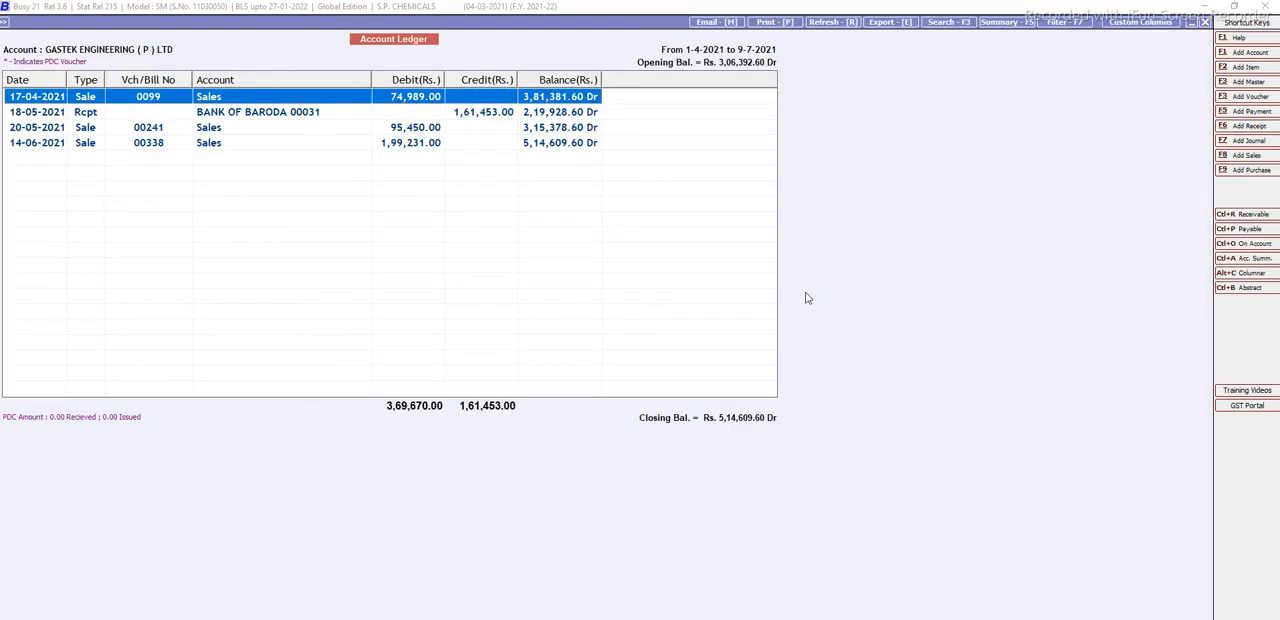
{"action": "key", "text": "Escape"}
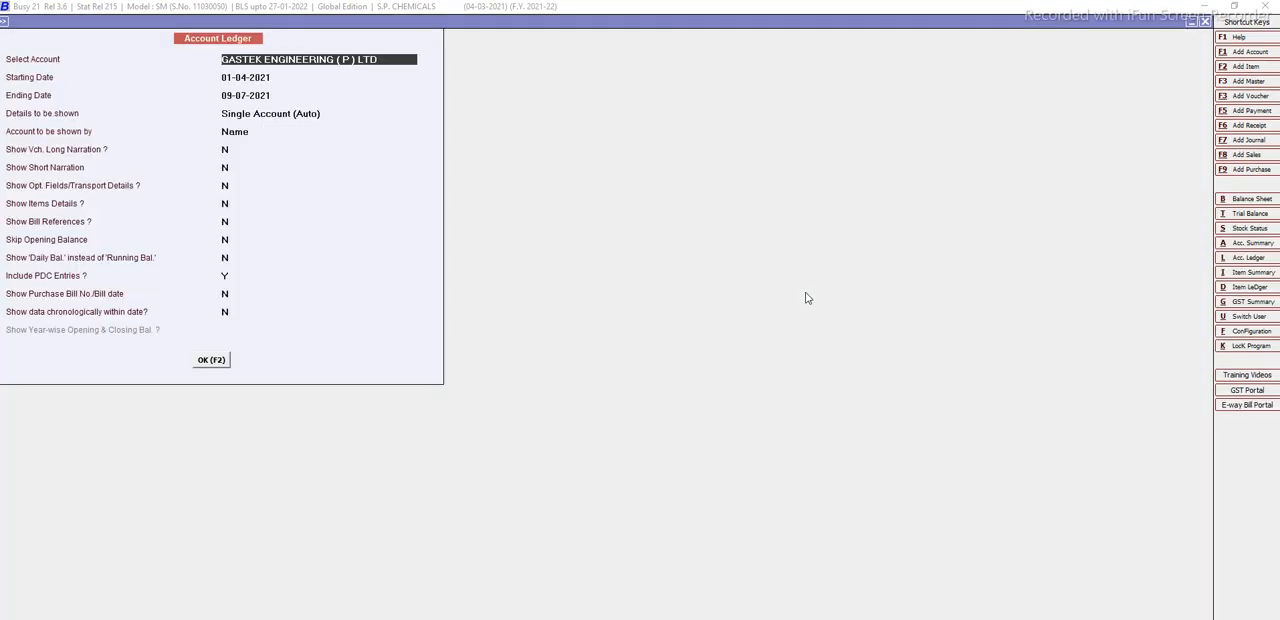
{"action": "key", "text": "Escape"}
{"action": "key", "text": "Escape"}
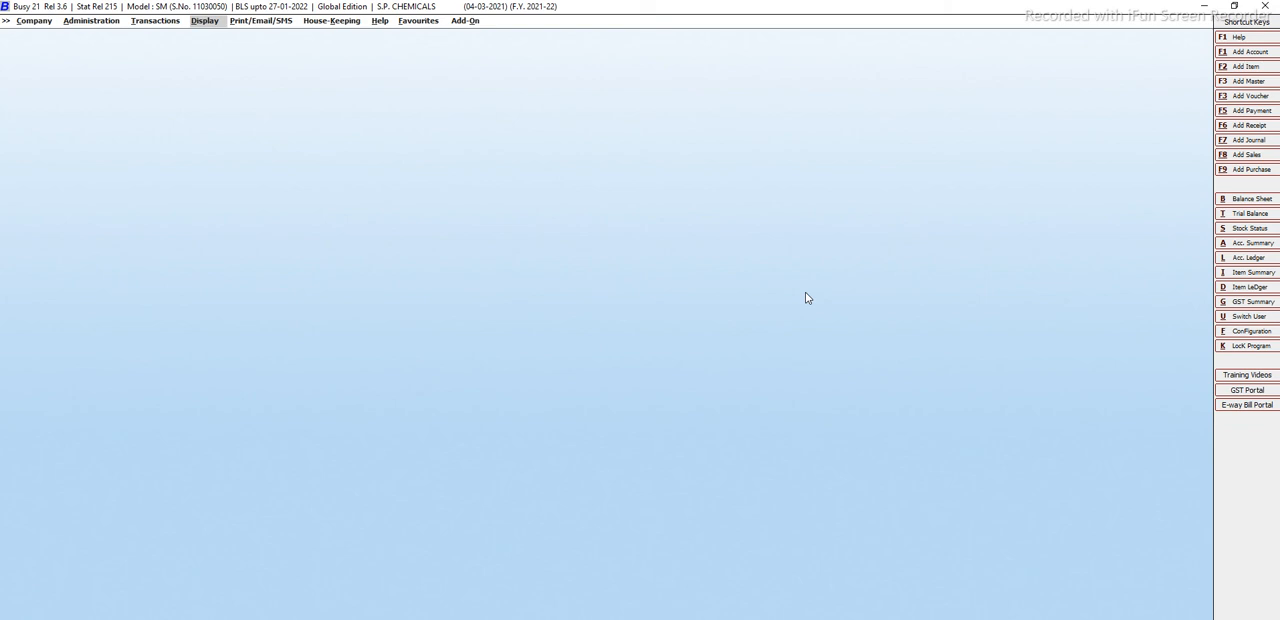